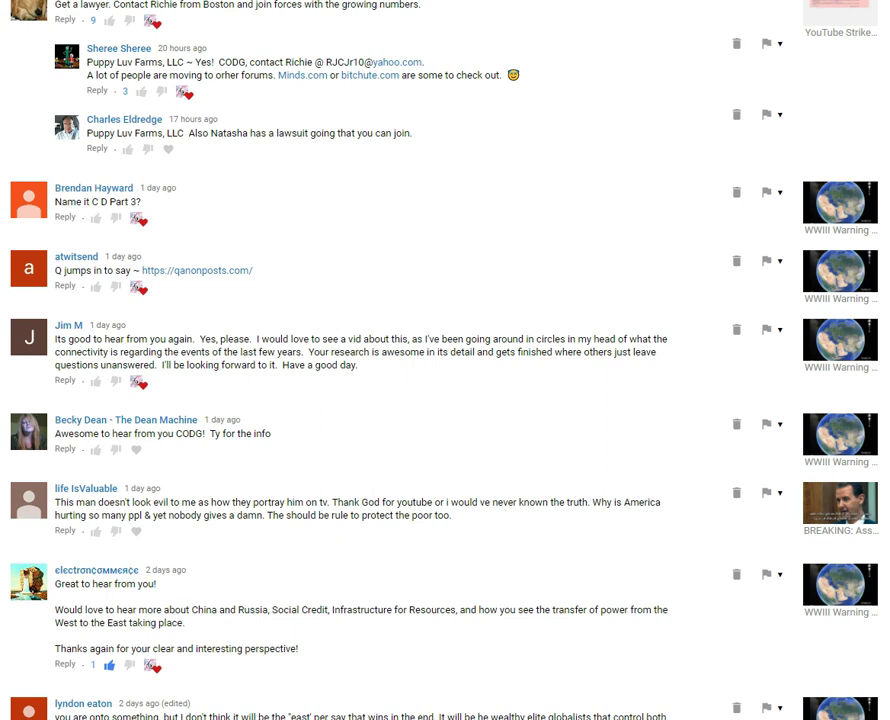
{"action": "scroll", "coordinate": [400, 360], "scroll_direction": "up", "scroll_amount": 5}
{"action": "scroll", "coordinate": [400, 360], "scroll_direction": "up", "scroll_amount": 5}
{"action": "scroll", "coordinate": [400, 360], "scroll_direction": "up", "scroll_amount": 5}
{"action": "scroll", "coordinate": [400, 360], "scroll_direction": "up", "scroll_amount": 5}
{"action": "scroll", "coordinate": [400, 360], "scroll_direction": "up", "scroll_amount": 5}
{"action": "scroll", "coordinate": [400, 360], "scroll_direction": "up", "scroll_amount": 5}
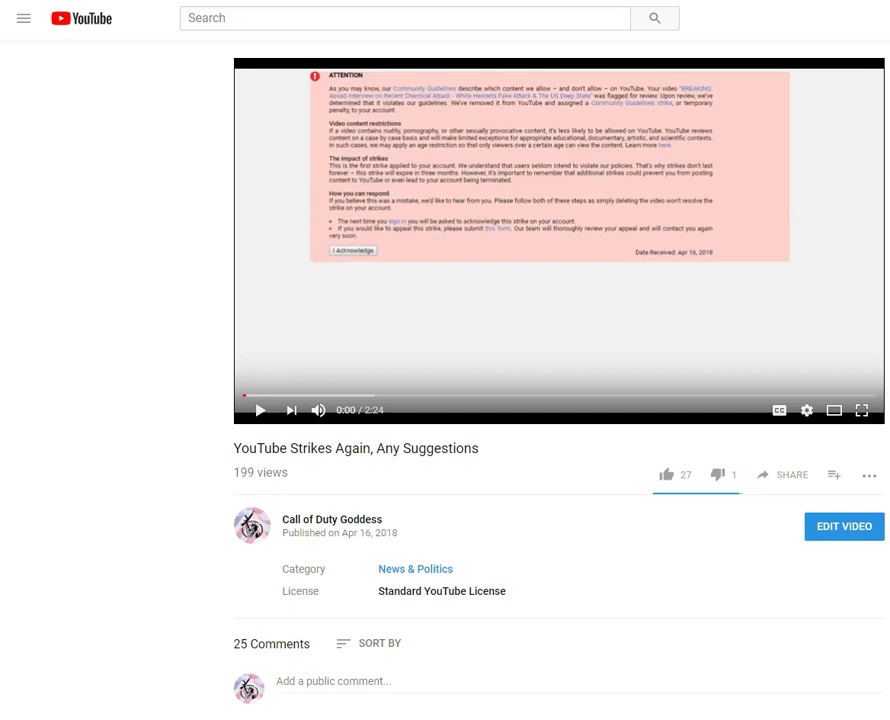
{"action": "scroll", "coordinate": [500, 400], "scroll_direction": "down", "scroll_amount": 4}
{"action": "scroll", "coordinate": [500, 400], "scroll_direction": "down", "scroll_amount": 4}
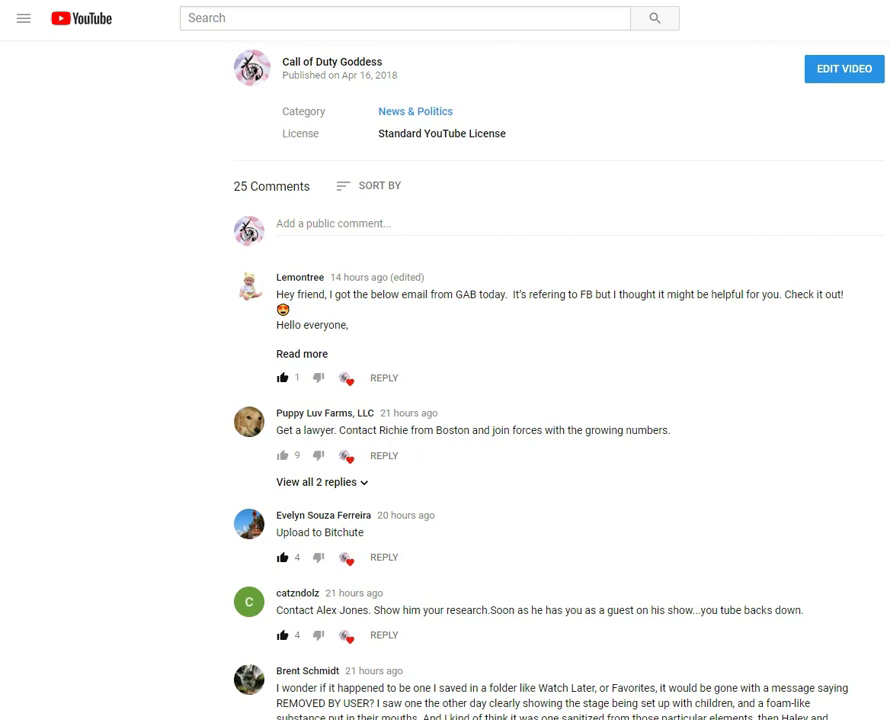
{"action": "scroll", "coordinate": [500, 400], "scroll_direction": "down", "scroll_amount": 3}
{"action": "scroll", "coordinate": [500, 400], "scroll_direction": "down", "scroll_amount": 2}
{"action": "scroll", "coordinate": [500, 400], "scroll_direction": "down", "scroll_amount": 3}
{"action": "scroll", "coordinate": [500, 400], "scroll_direction": "down", "scroll_amount": 2}
{"action": "scroll", "coordinate": [500, 400], "scroll_direction": "down", "scroll_amount": 4}
{"action": "scroll", "coordinate": [500, 400], "scroll_direction": "down", "scroll_amount": 3}
{"action": "scroll", "coordinate": [500, 400], "scroll_direction": "down", "scroll_amount": 2}
{"action": "scroll", "coordinate": [500, 400], "scroll_direction": "down", "scroll_amount": 1}
{"action": "scroll", "coordinate": [500, 400], "scroll_direction": "down", "scroll_amount": 3}
{"action": "scroll", "coordinate": [500, 400], "scroll_direction": "down", "scroll_amount": 4}
{"action": "scroll", "coordinate": [500, 400], "scroll_direction": "down", "scroll_amount": 3}
{"action": "scroll", "coordinate": [500, 400], "scroll_direction": "down", "scroll_amount": 1}
{"action": "scroll", "coordinate": [500, 400], "scroll_direction": "down", "scroll_amount": 3}
{"action": "scroll", "coordinate": [500, 400], "scroll_direction": "down", "scroll_amount": 1}
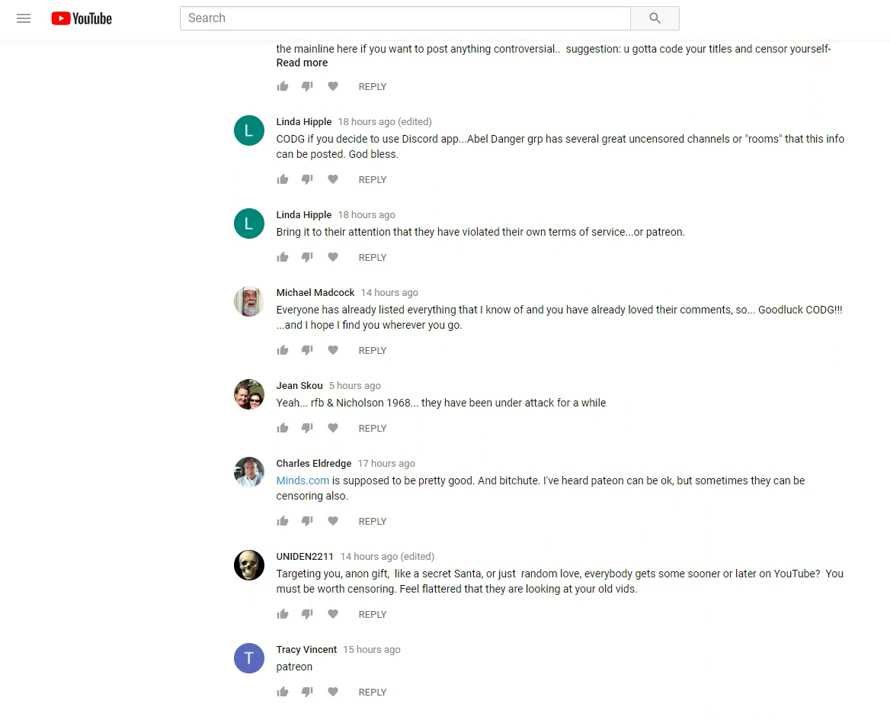
Return to the top of the 'YouTube Strikes Again, Any Suggestions' page after reading the comments.
{"action": "key", "text": "Home"}
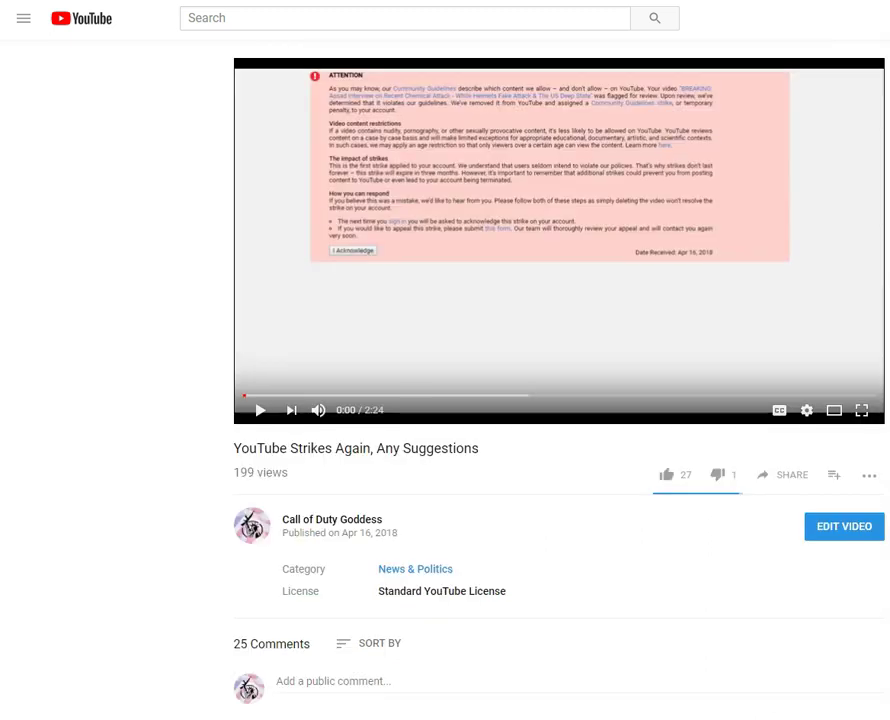